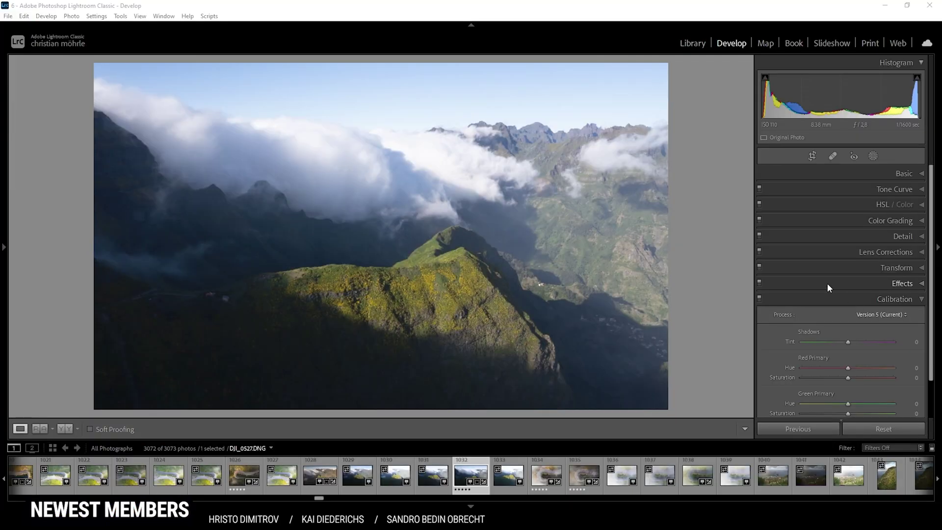
# Step: Collapse the Calibration panel for the DJI_0527.DNG photo in Develop
pyautogui.click(865, 302)
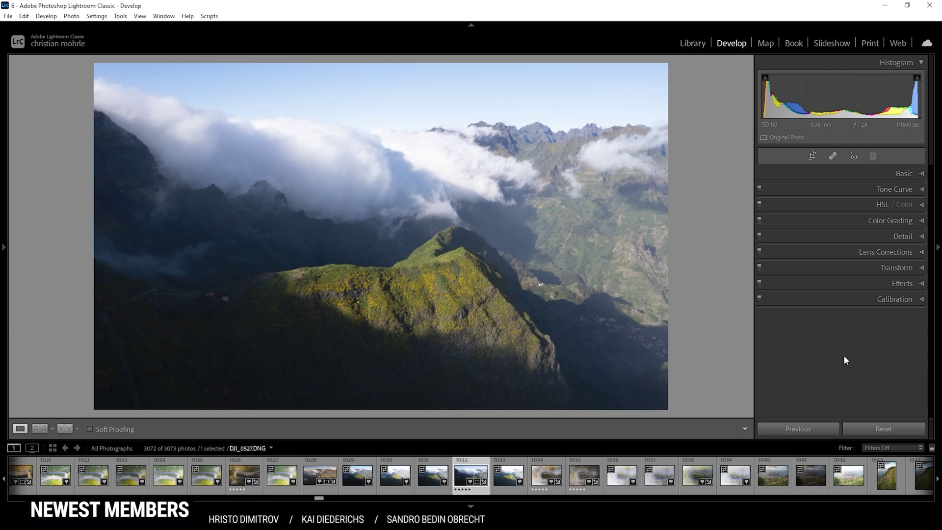
# Step: Expand the Basic panel and switch the profile from Adobe Color to Adobe Standard
pyautogui.click(913, 174)
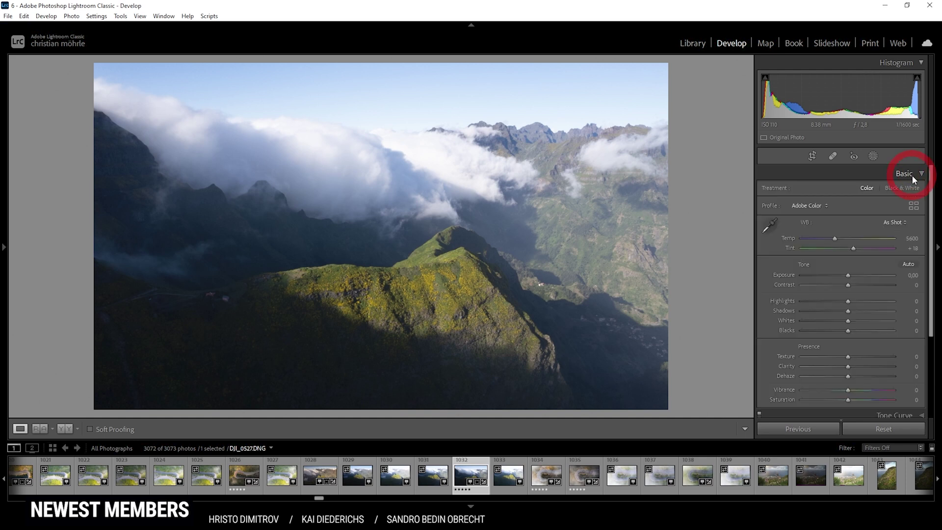
pyautogui.click(823, 206)
pyautogui.click(840, 262)
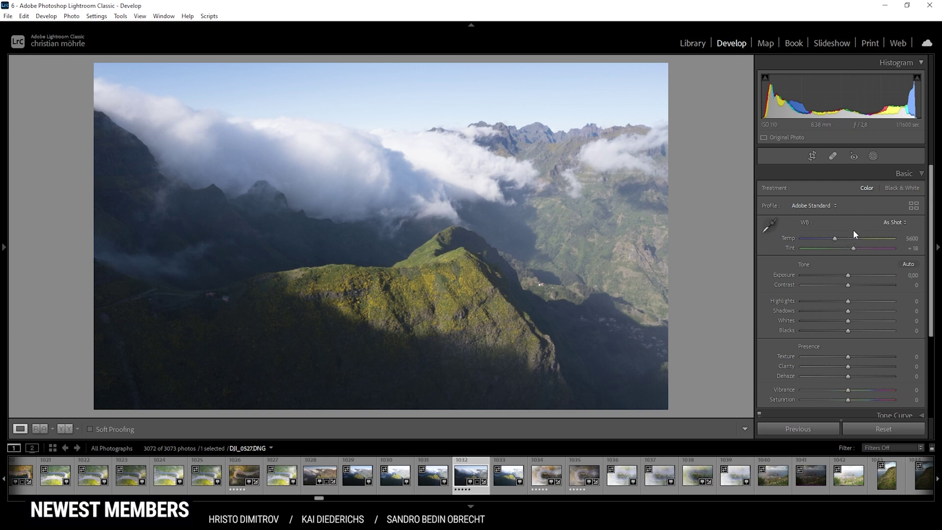
# Step: Set the white balance Temp to 7972 and Tint to +12
pyautogui.moveTo(835, 238); pyautogui.dragTo(856, 239)
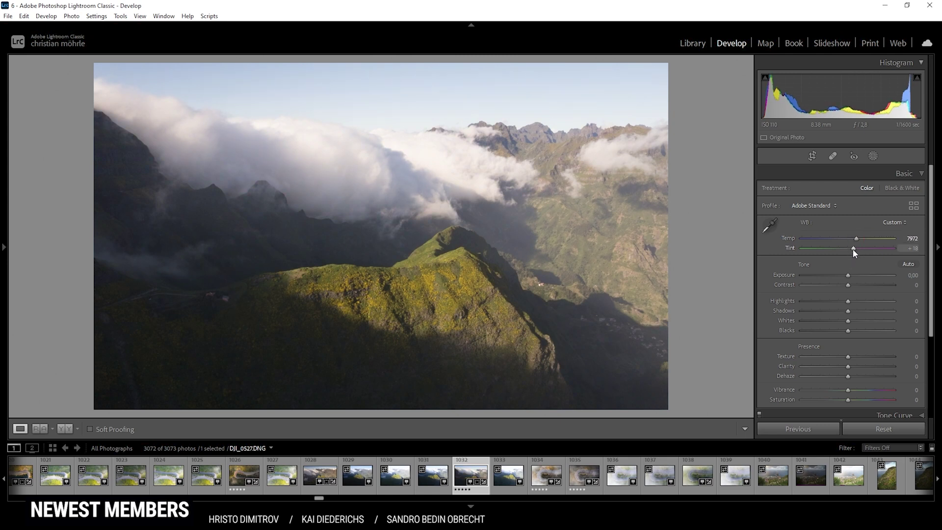
pyautogui.moveTo(853, 249); pyautogui.dragTo(852, 249)
# Step: Set Highlights -84, Shadows +13, Whites +33, Blacks +17, and show the before/after comparison
pyautogui.moveTo(848, 302); pyautogui.dragTo(810, 301)
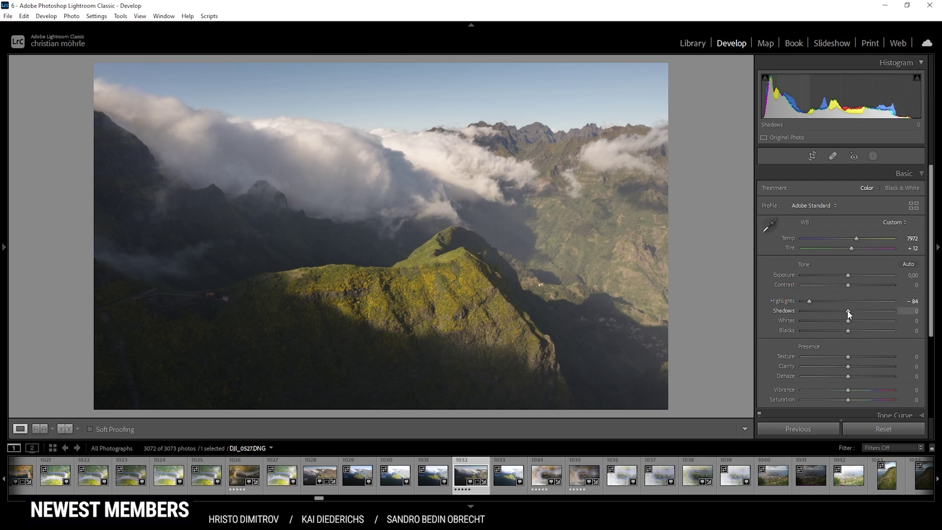
pyautogui.moveTo(849, 311); pyautogui.dragTo(854, 312)
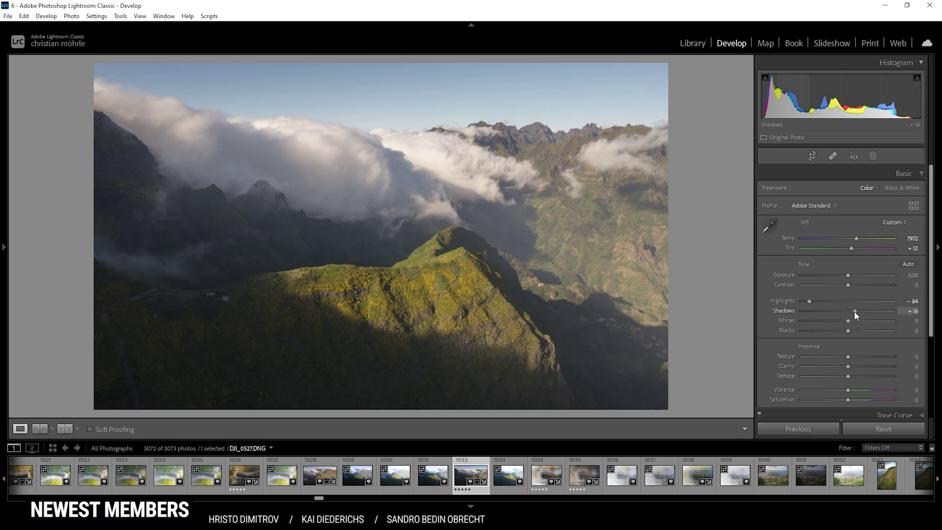
pyautogui.moveTo(855, 315); pyautogui.dragTo(854, 313)
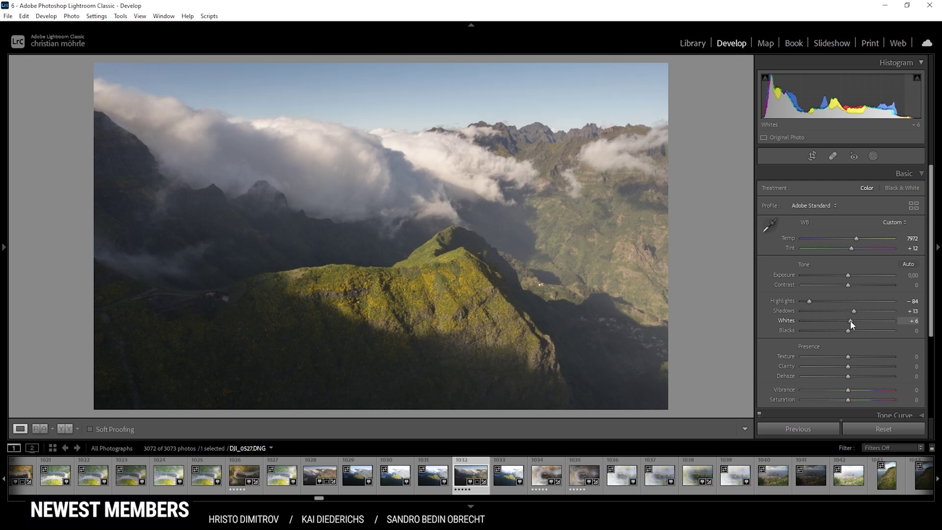
pyautogui.moveTo(850, 320); pyautogui.dragTo(862, 320)
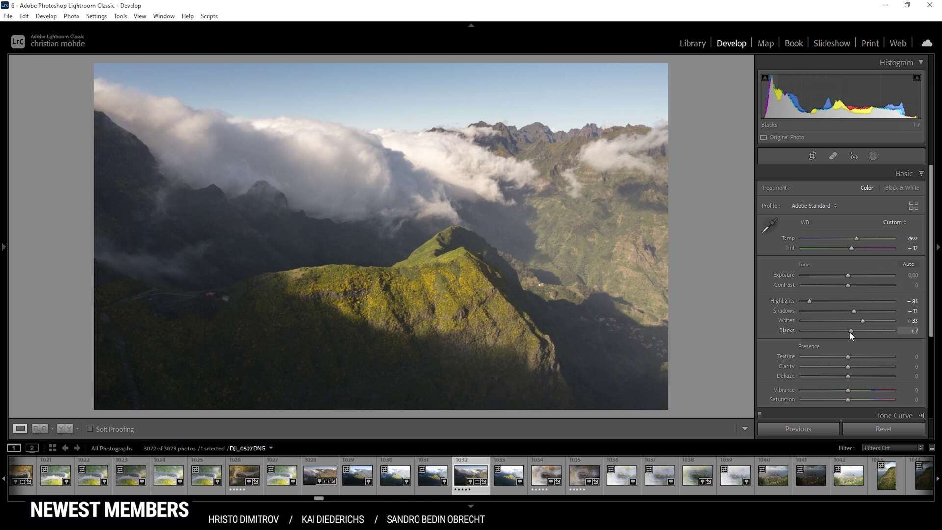
pyautogui.moveTo(849, 331); pyautogui.dragTo(852, 332)
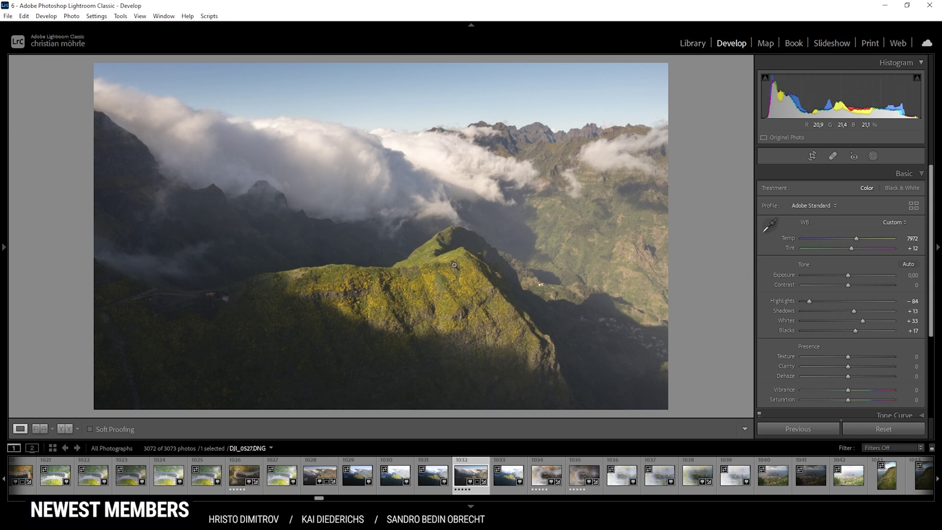
pyautogui.click(66, 431)
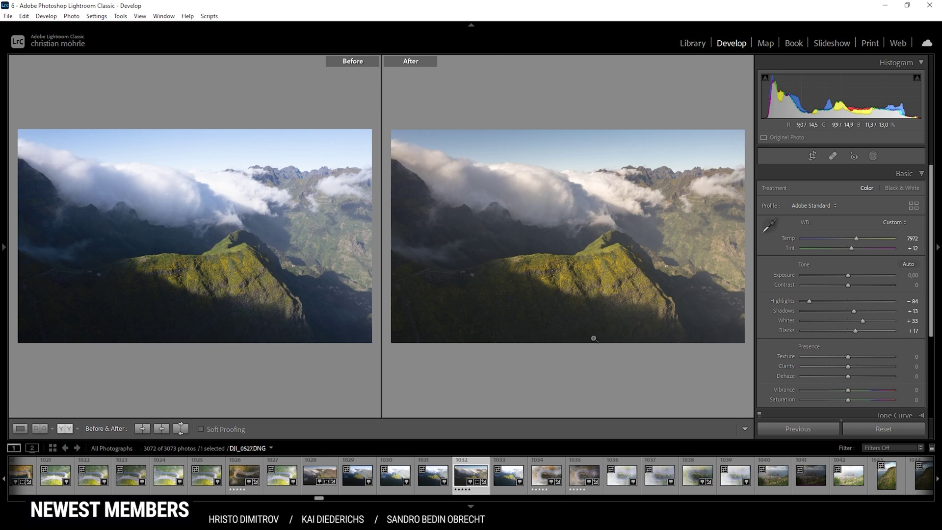
pyautogui.click(20, 429)
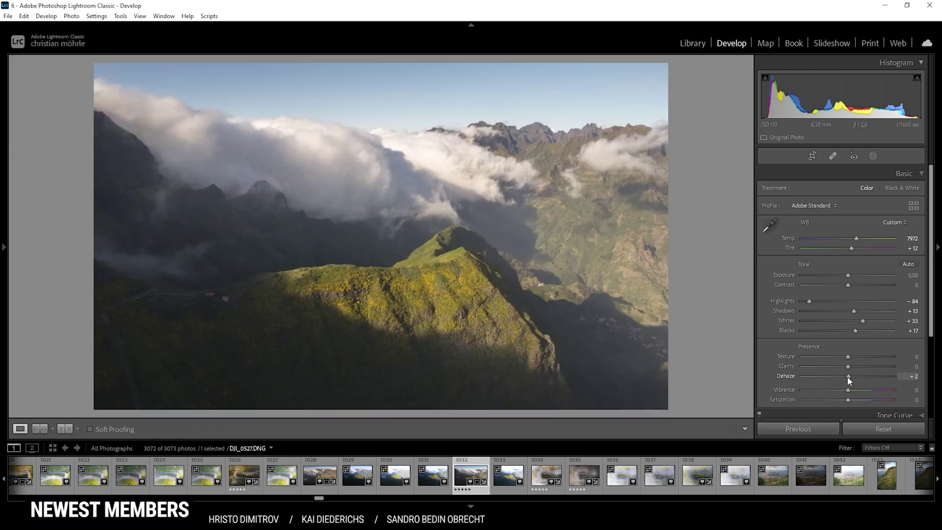
# Step: Raise Dehaze to +12 and bring up the new mask types
pyautogui.moveTo(848, 377); pyautogui.dragTo(851, 378)
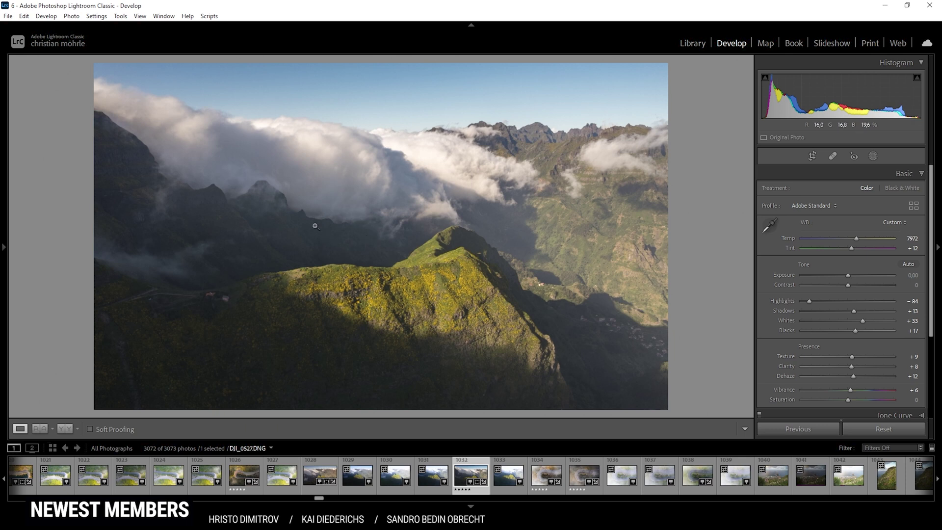
pyautogui.click(874, 156)
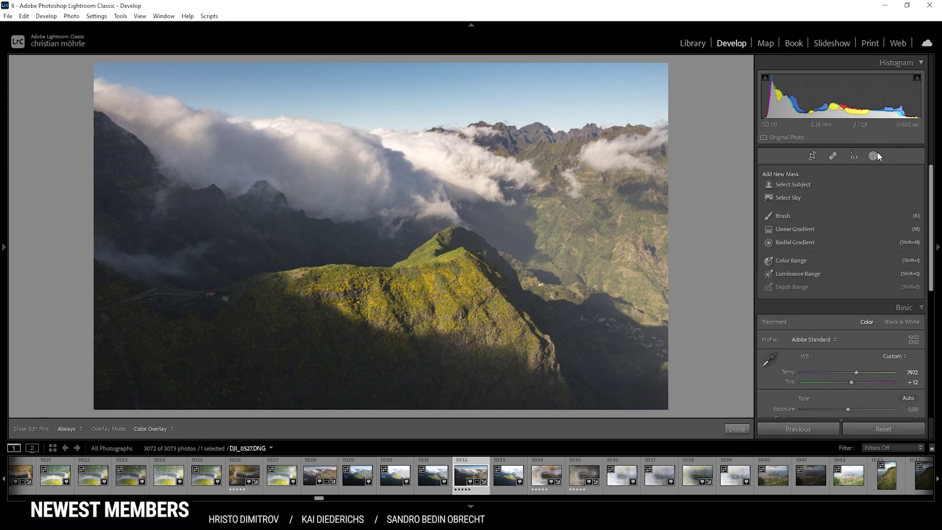
# Step: Darken the sky with a top-edge linear gradient at Exposure -1.42, overlay hidden
pyautogui.click(794, 229)
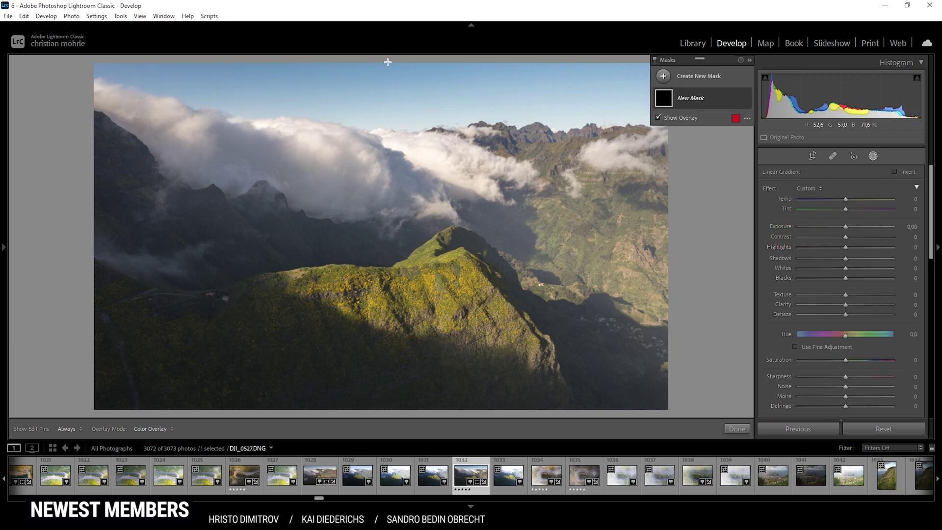
pyautogui.moveTo(415, 69); pyautogui.dragTo(398, 168)
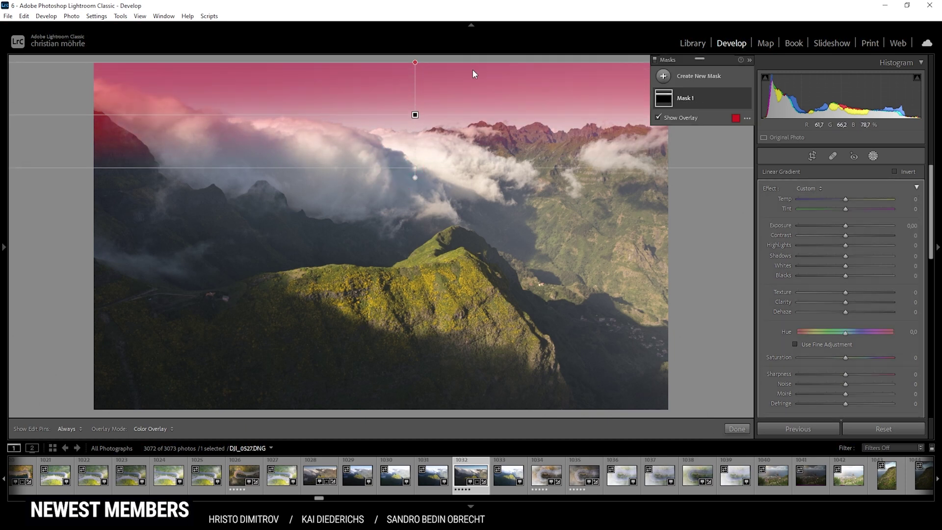
pyautogui.press('o')
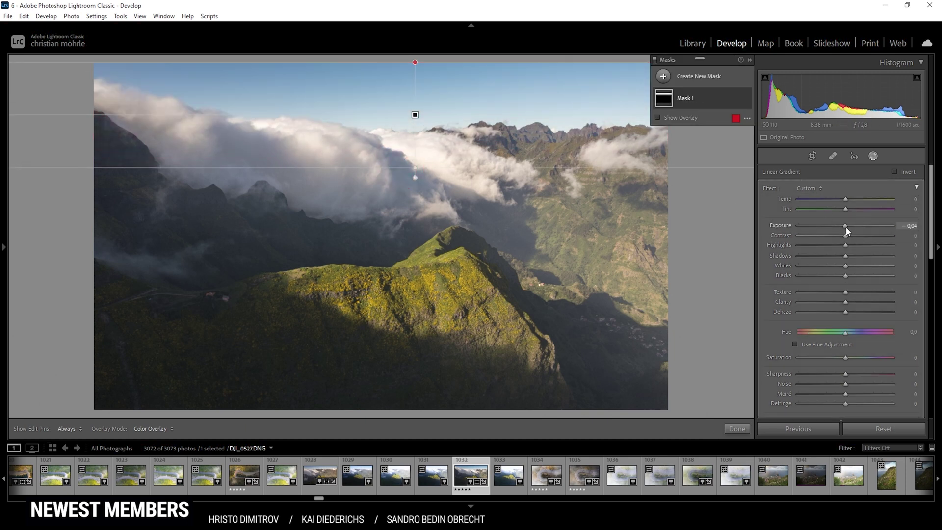
pyautogui.moveTo(845, 225); pyautogui.dragTo(829, 223)
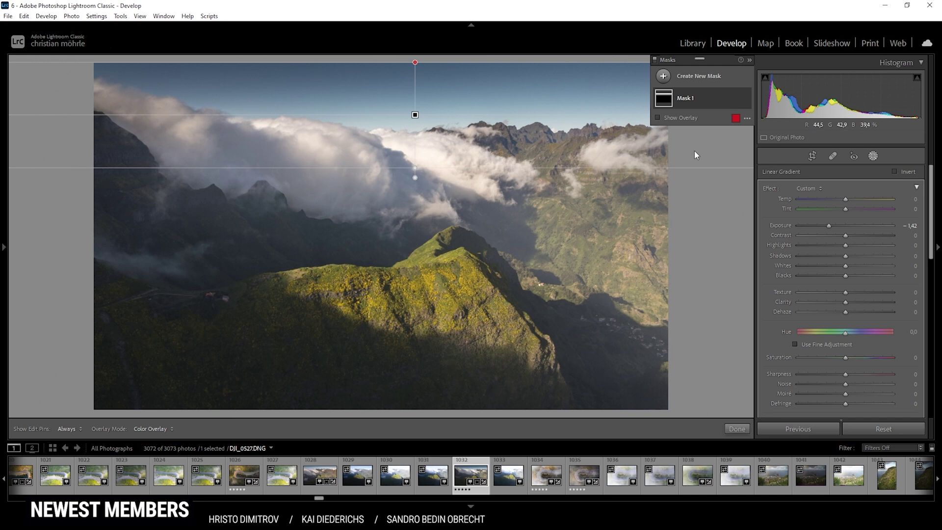
pyautogui.moveTo(713, 96)
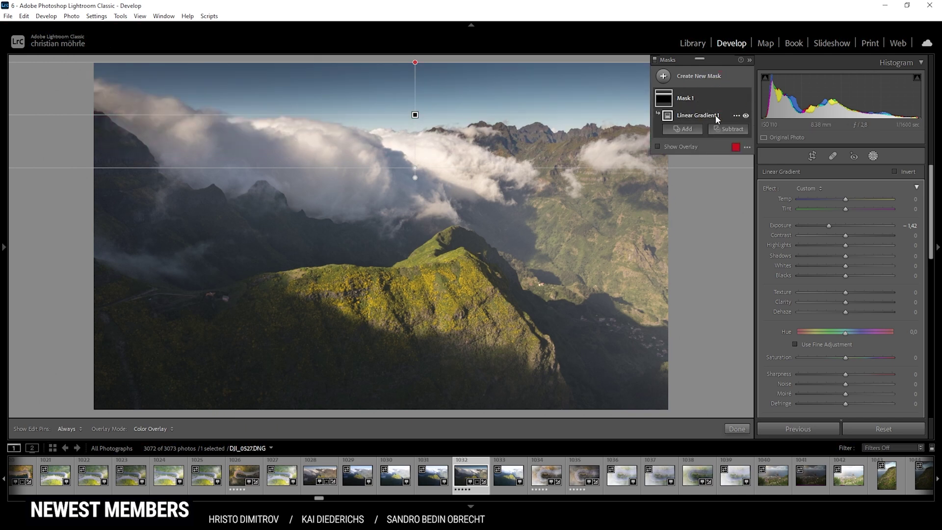
pyautogui.click(730, 129)
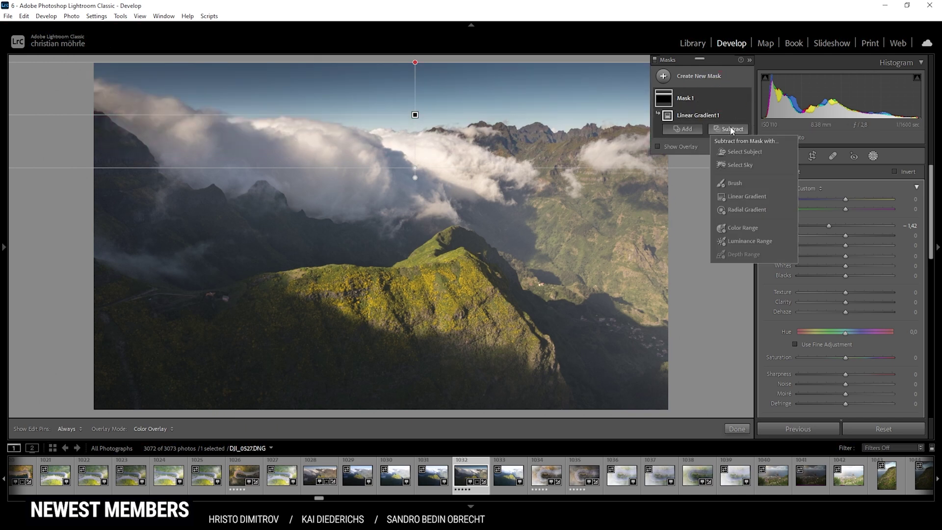
# Step: Brush the clouds out of the sky gradient mask so only blue sky stays darkened
pyautogui.click(740, 187)
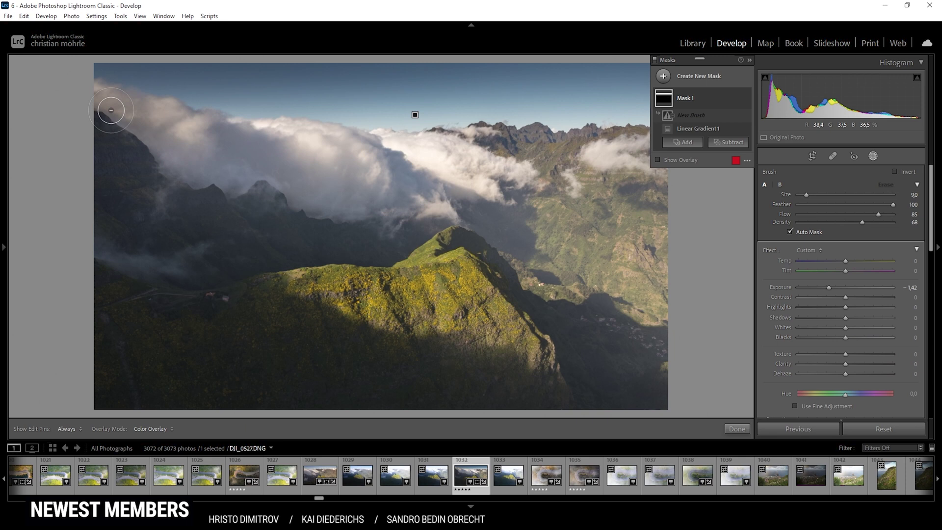
pyautogui.press('h')
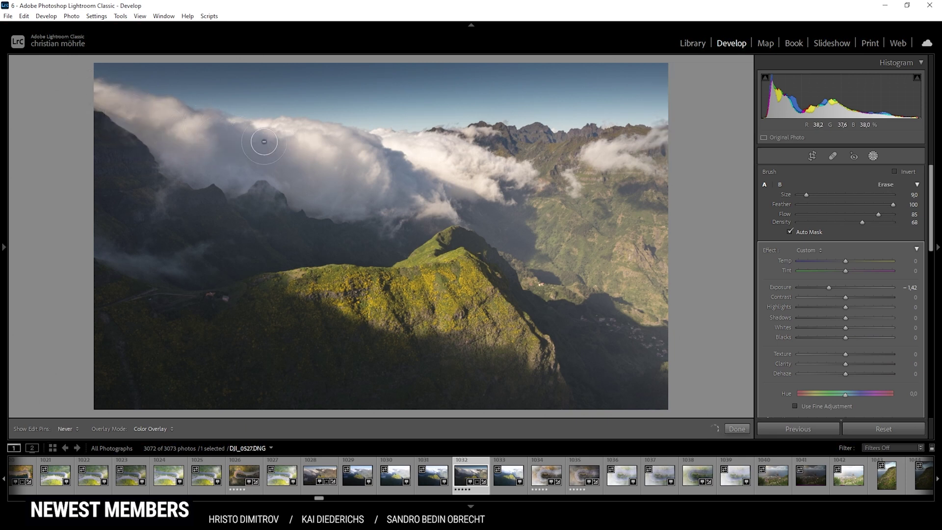
pyautogui.press('h')
pyautogui.press('h')
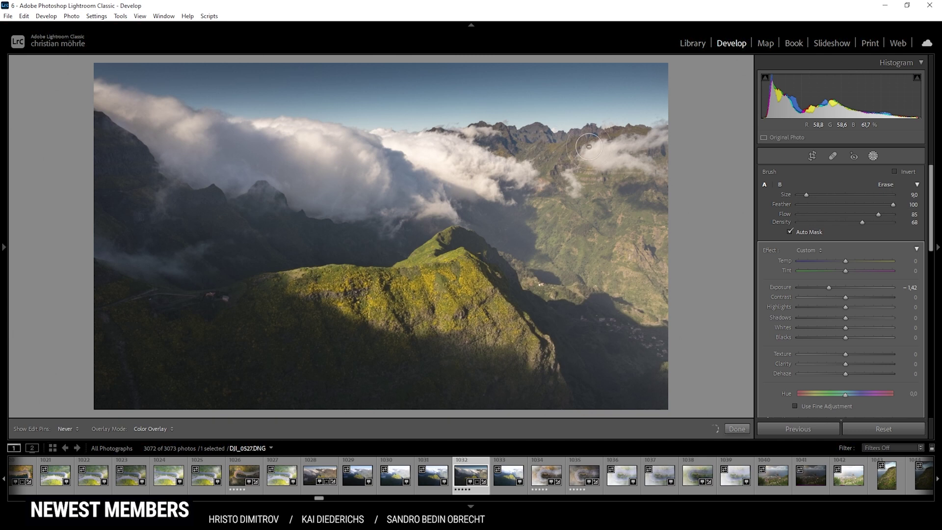
pyautogui.press('h')
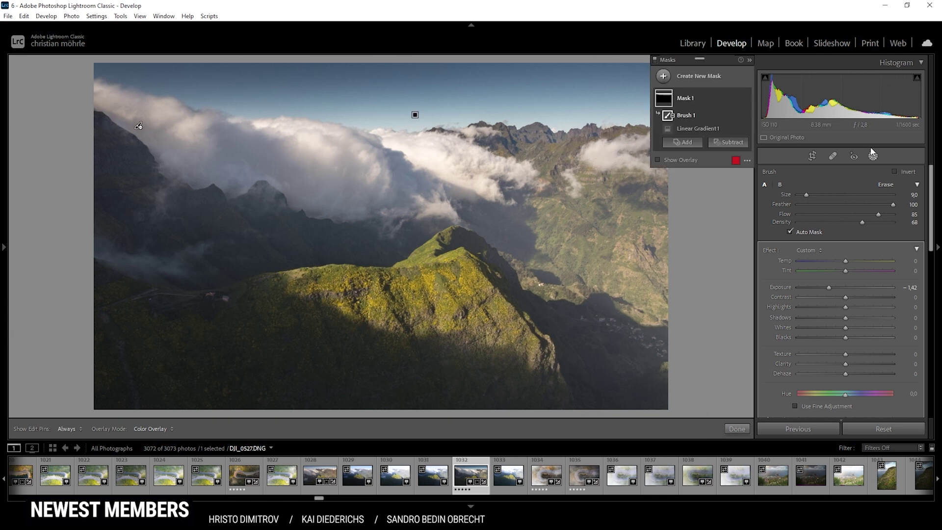
pyautogui.rightClick(667, 91)
# Step: Add a foreground linear gradient with Contrast 5, Shadows -22, Texture 5, Clarity 13
pyautogui.click(726, 141)
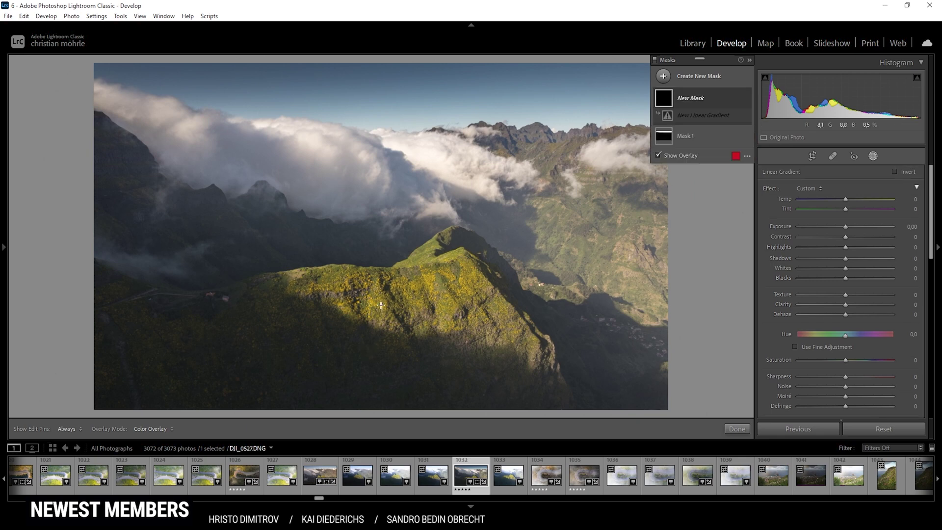
pyautogui.moveTo(414, 325); pyautogui.dragTo(378, 152)
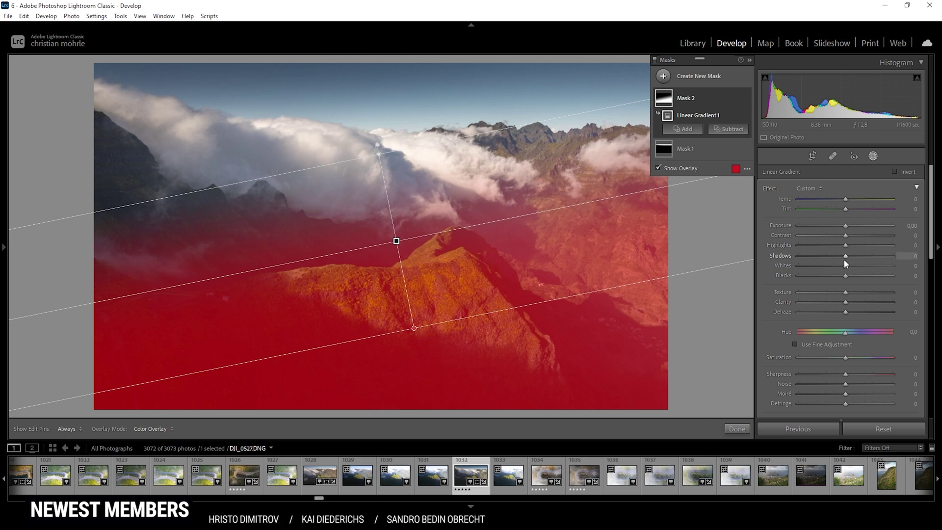
pyautogui.press('o')
pyautogui.moveTo(843, 256); pyautogui.dragTo(834, 254)
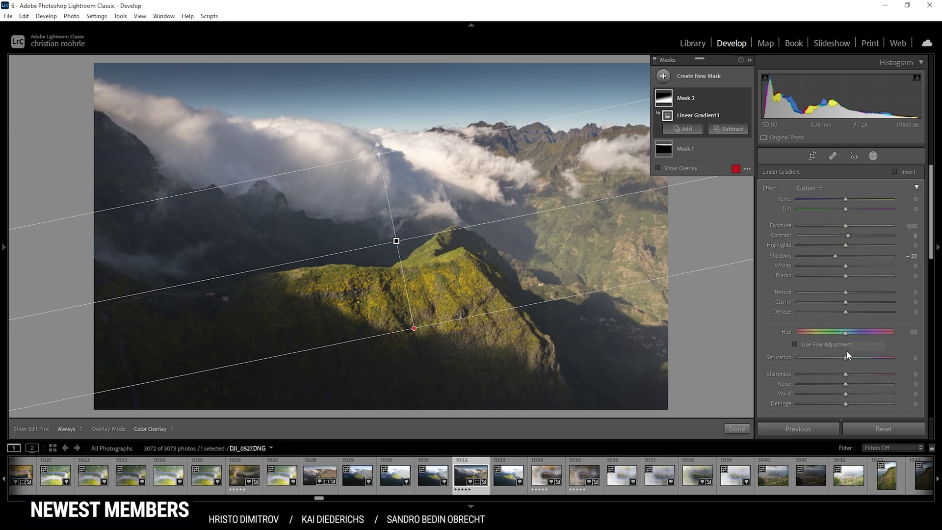
pyautogui.moveTo(846, 293); pyautogui.dragTo(851, 302)
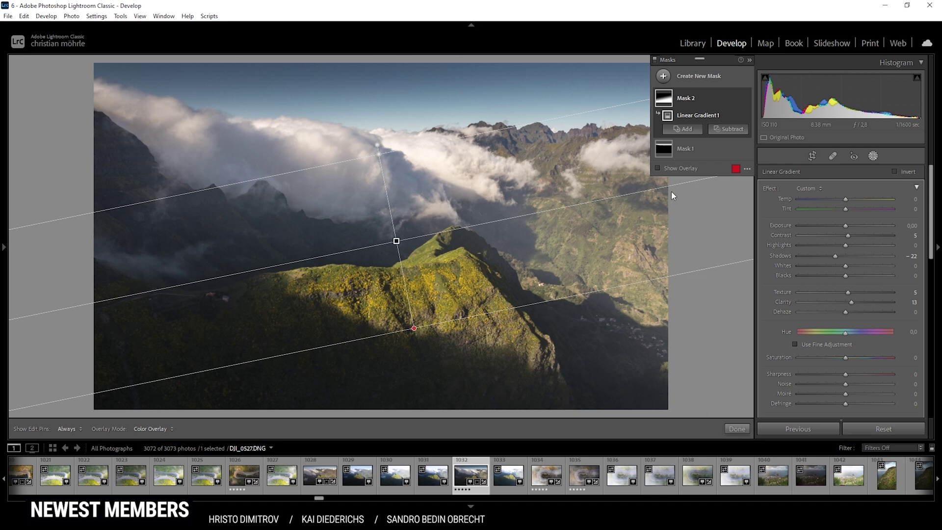
pyautogui.click(874, 156)
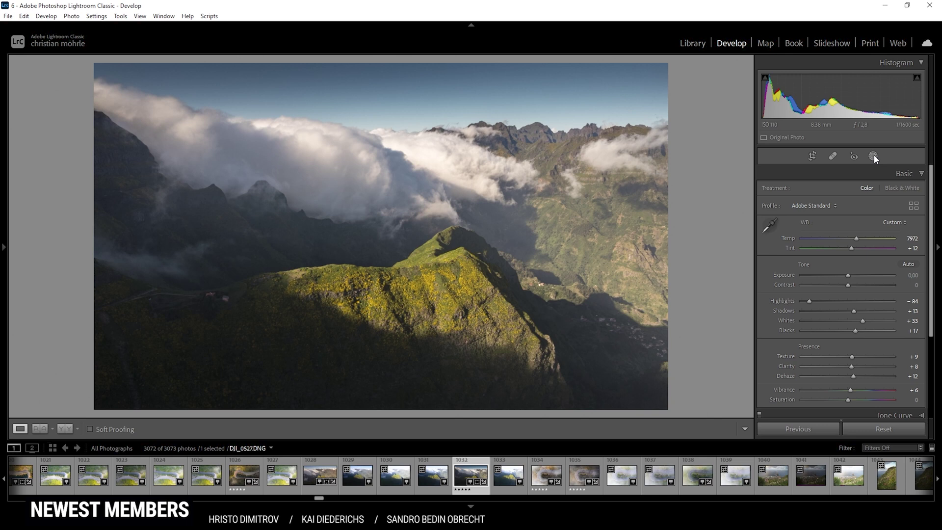
# Step: In HSL/Color Hue, set Green to -100 and Yellow to -45
pyautogui.moveTo(930, 174); pyautogui.dragTo(923, 296)
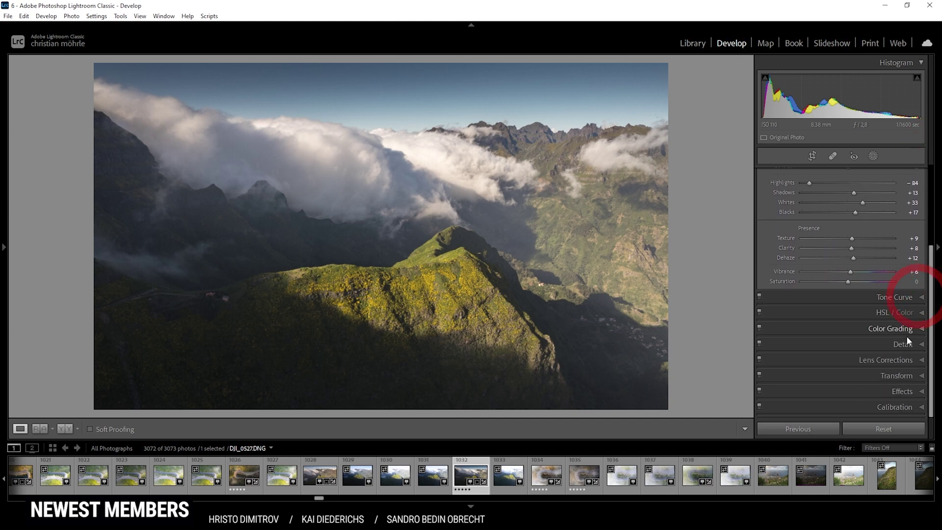
pyautogui.click(916, 314)
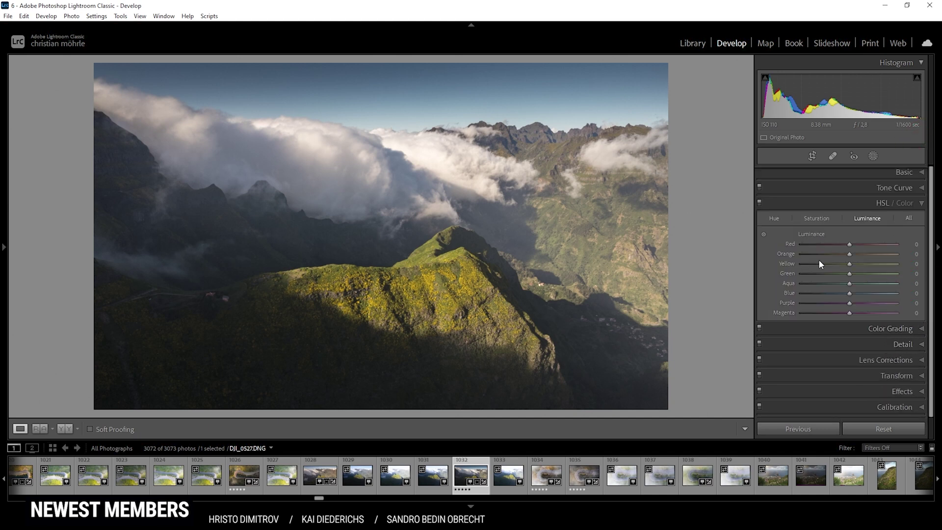
pyautogui.click(773, 219)
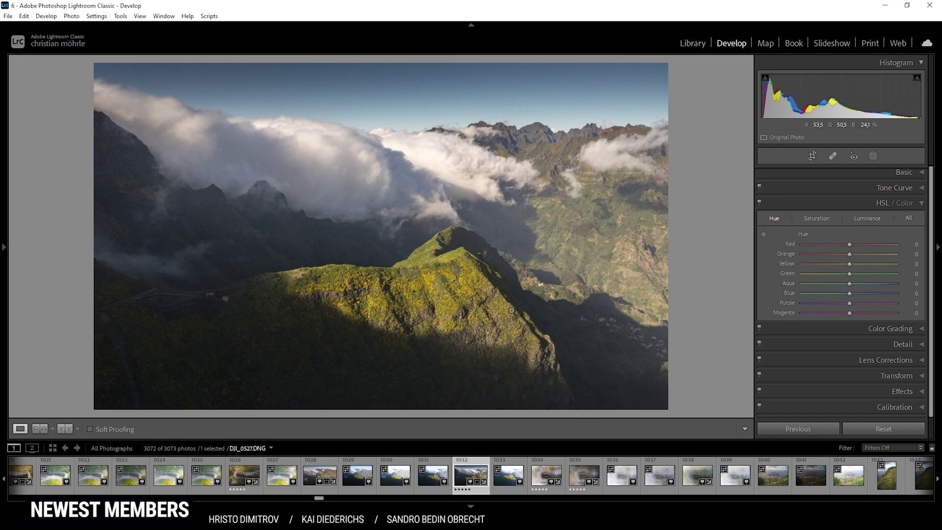
pyautogui.moveTo(849, 274); pyautogui.dragTo(790, 274)
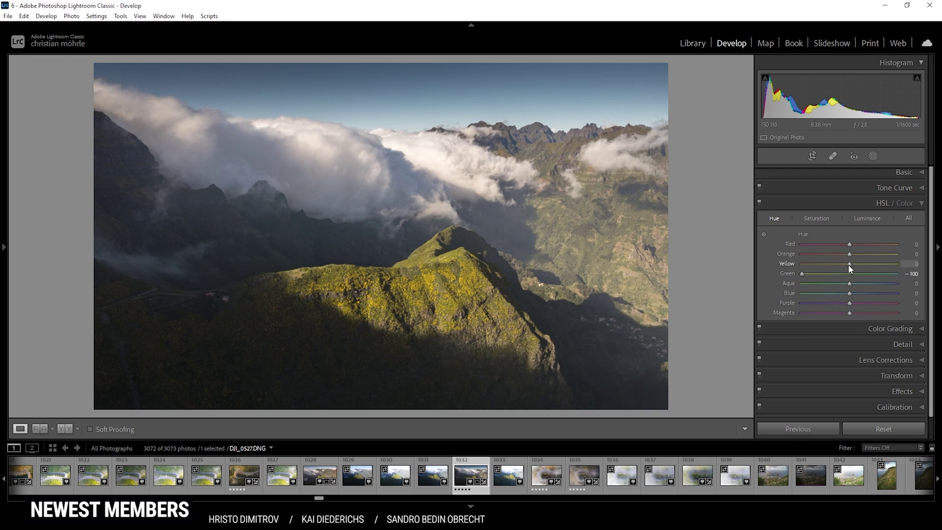
pyautogui.moveTo(849, 265); pyautogui.dragTo(831, 262)
pyautogui.moveTo(832, 262); pyautogui.dragTo(770, 263)
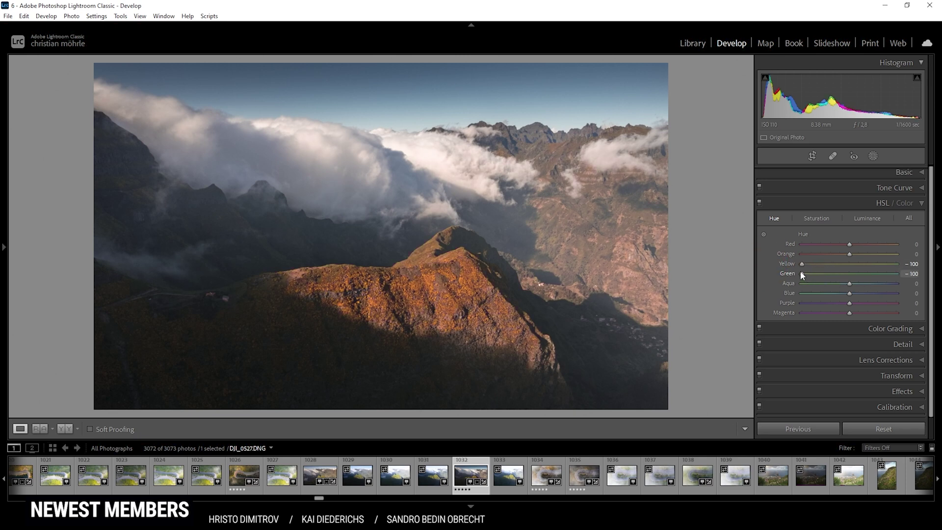
pyautogui.moveTo(801, 269); pyautogui.dragTo(815, 269)
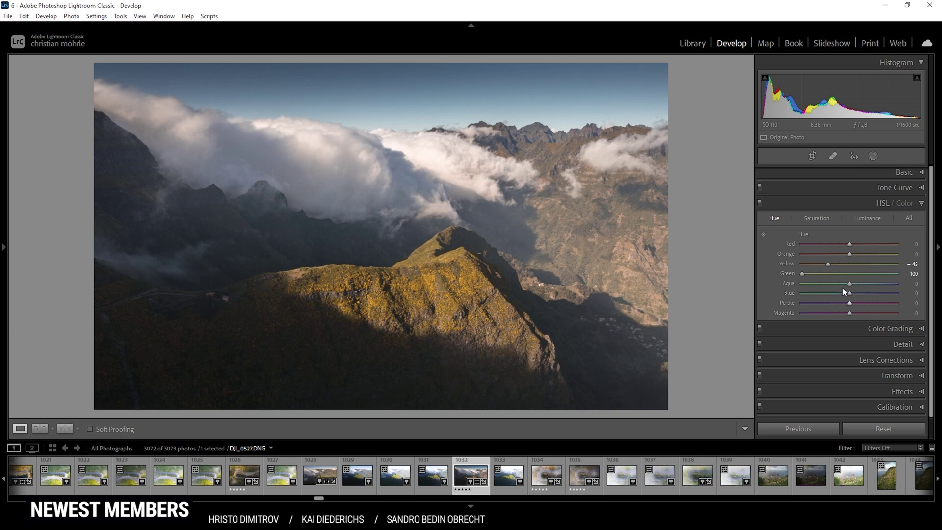
pyautogui.click(810, 219)
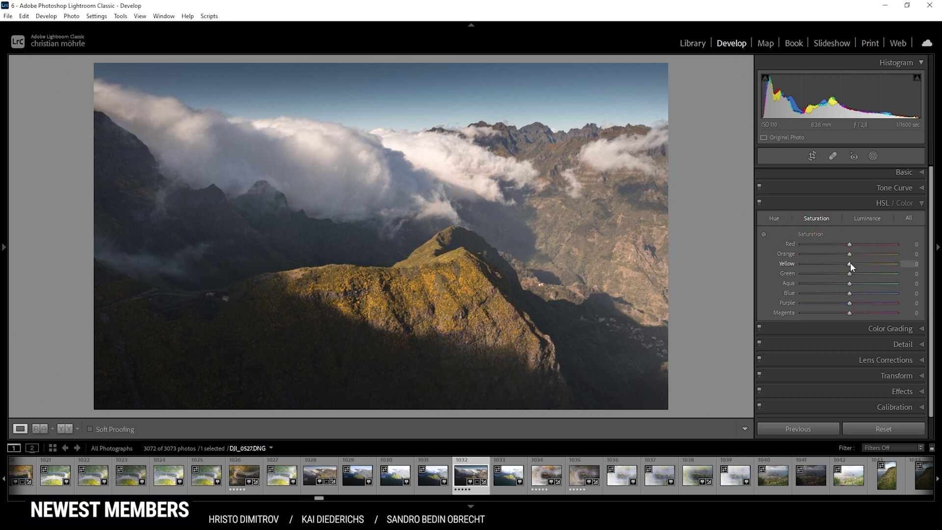
# Step: Set HSL saturation to Yellow +37, Green -30 and Blue +21
pyautogui.moveTo(850, 263); pyautogui.dragTo(862, 264)
pyautogui.moveTo(864, 265); pyautogui.dragTo(869, 265)
pyautogui.moveTo(851, 277); pyautogui.dragTo(834, 278)
pyautogui.moveTo(835, 278); pyautogui.dragTo(835, 278)
pyautogui.moveTo(850, 293); pyautogui.dragTo(856, 297)
pyautogui.click(866, 218)
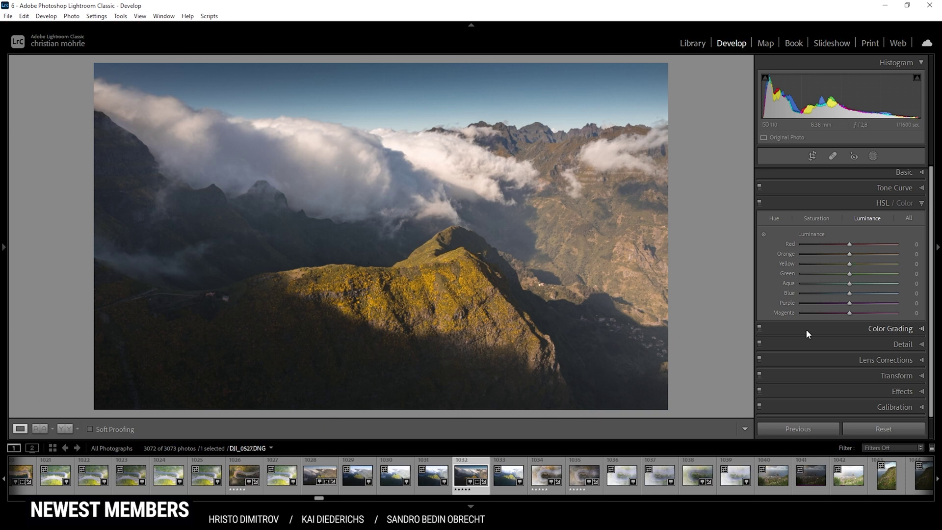
# Step: Raise Yellow luminance to +36 and lower Blue luminance to -15
pyautogui.moveTo(849, 264); pyautogui.dragTo(856, 264)
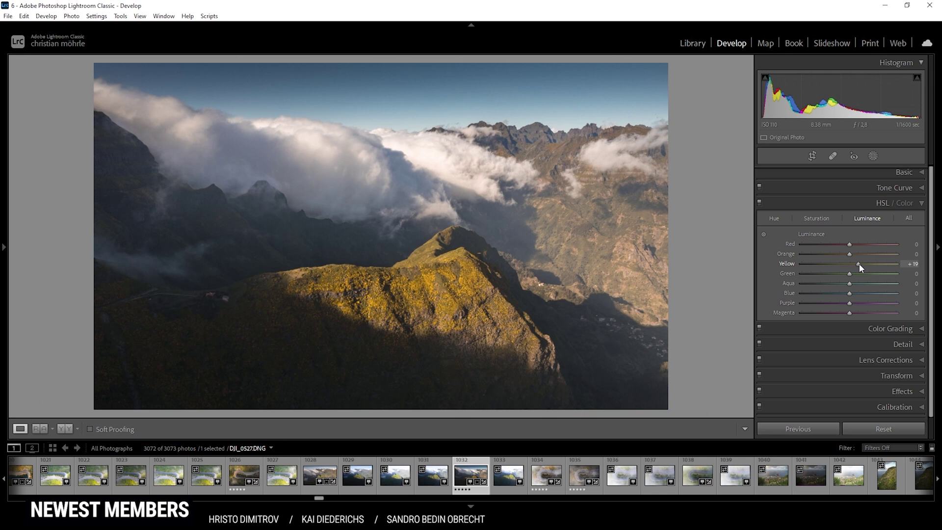
pyautogui.moveTo(859, 263); pyautogui.dragTo(866, 266)
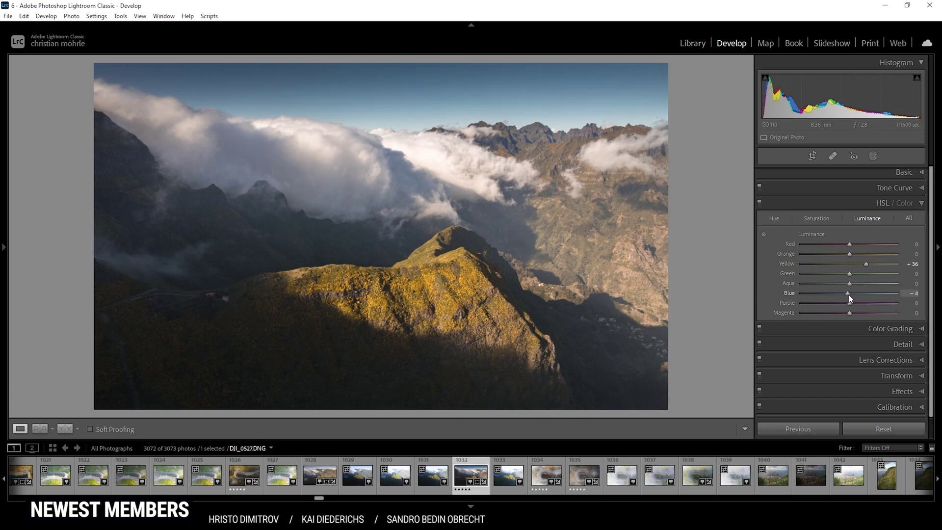
pyautogui.moveTo(847, 293); pyautogui.dragTo(844, 297)
# Step: Give the highlights a warm yellow-orange hue and some saturation in Color Grading
pyautogui.click(920, 204)
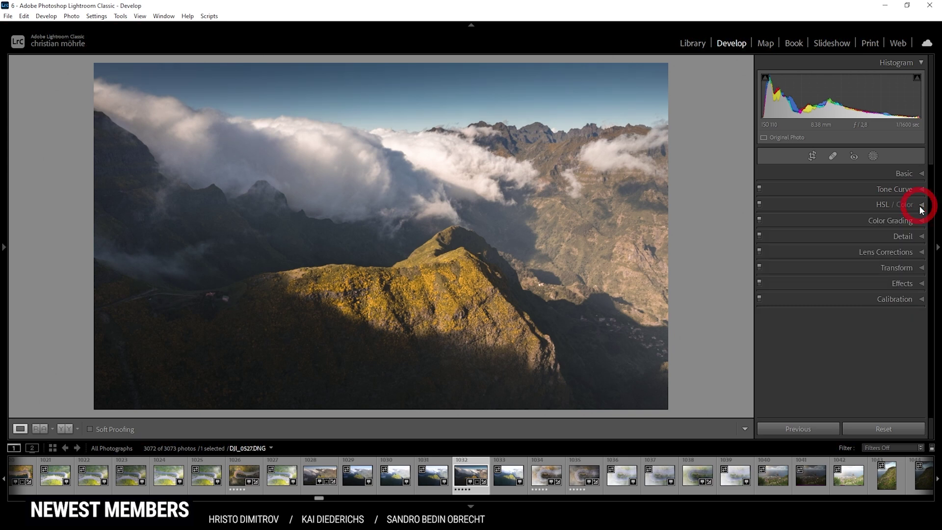
pyautogui.click(834, 222)
pyautogui.scroll(-1, 872, 265)
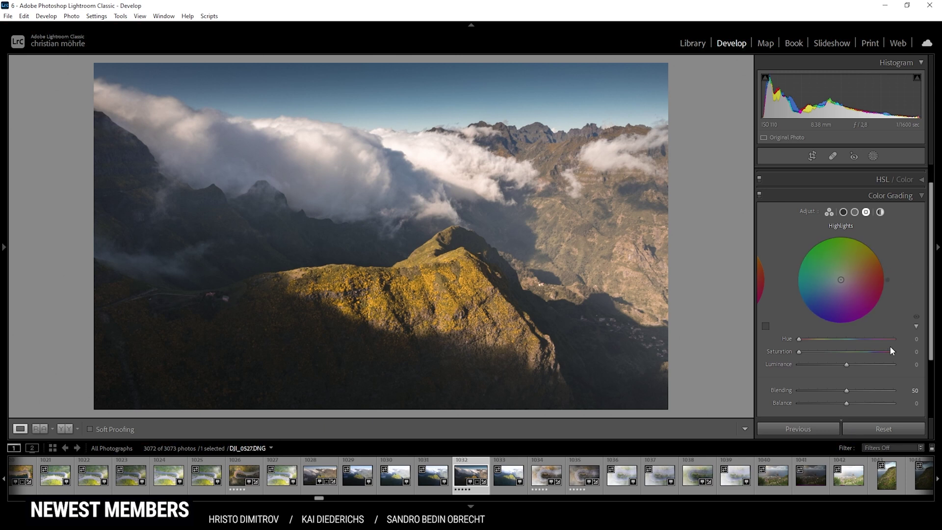
pyautogui.moveTo(799, 340); pyautogui.dragTo(815, 343)
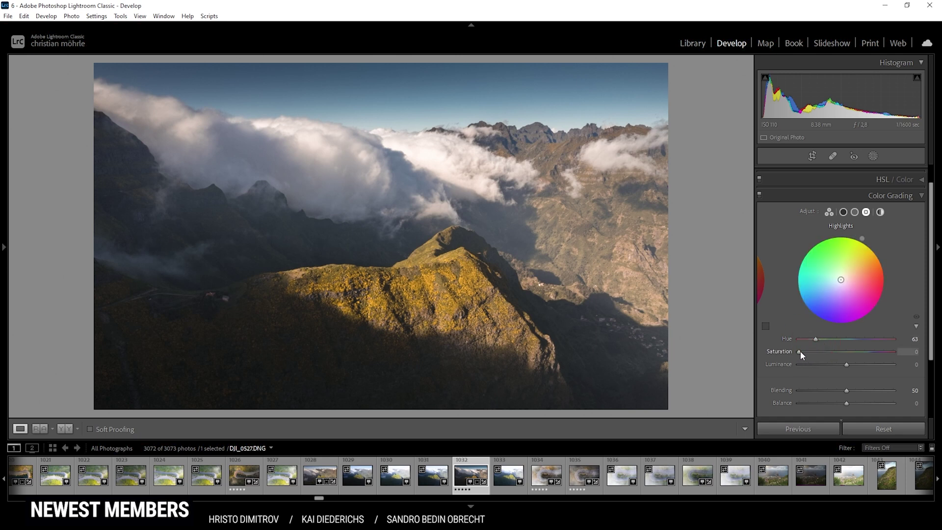
pyautogui.moveTo(799, 351)
pyautogui.mouseDown()
pyautogui.moveTo(818, 354)
pyautogui.moveTo(810, 354)
pyautogui.mouseUp()
# Step: Tint the midtones orange with hue 45 and saturation 21
pyautogui.click(854, 212)
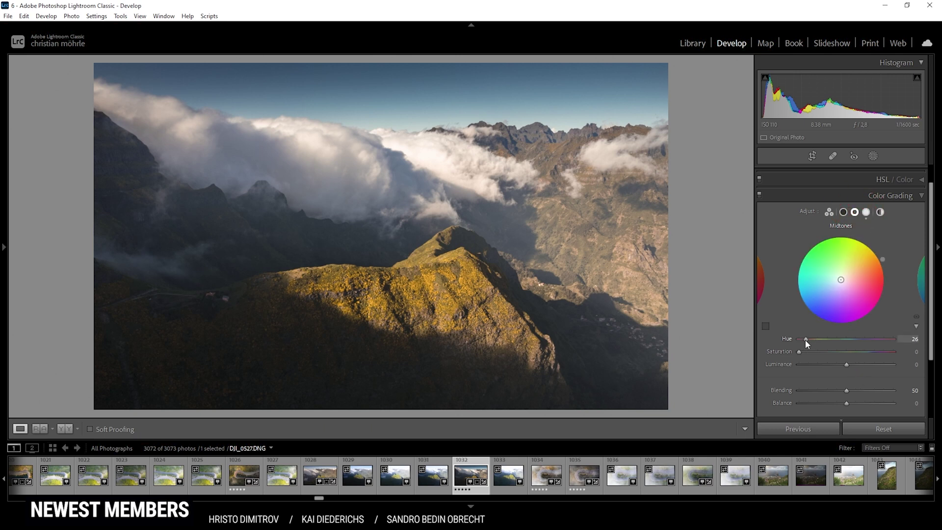
pyautogui.moveTo(805, 339); pyautogui.dragTo(819, 352)
pyautogui.click(816, 352)
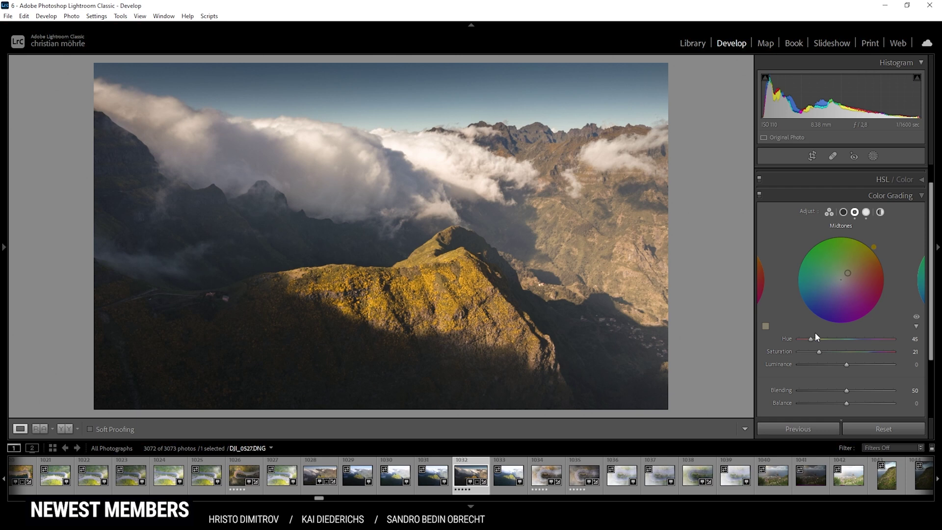
# Step: Give the shadows a faint blue tint at hue 228, saturation 7
pyautogui.click(843, 212)
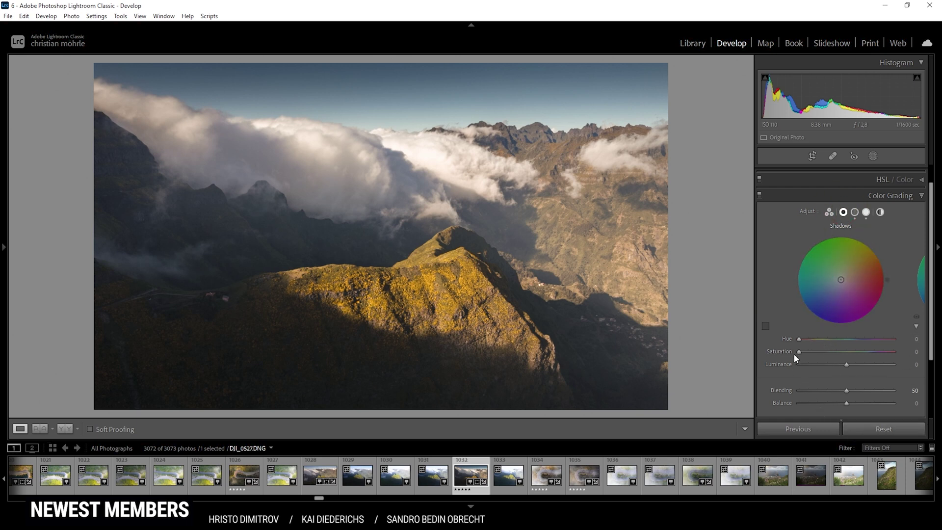
pyautogui.moveTo(799, 339); pyautogui.dragTo(859, 343)
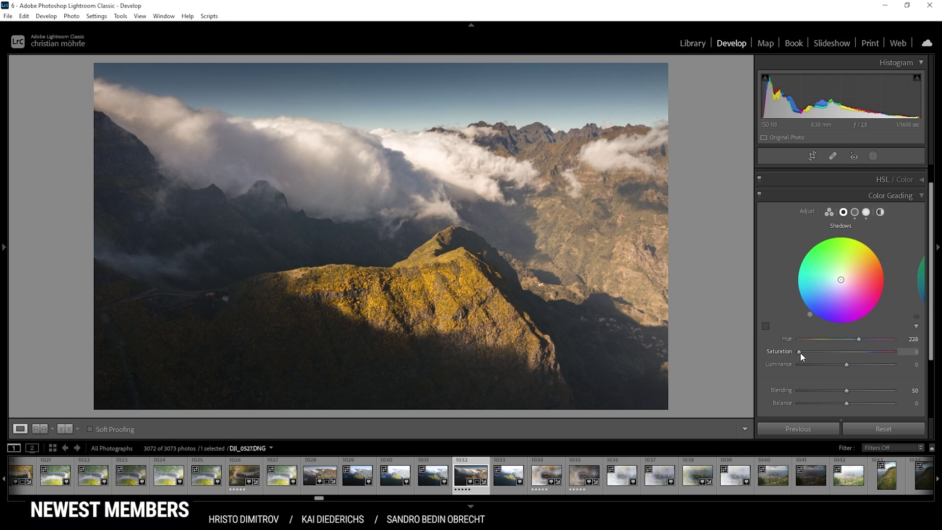
pyautogui.moveTo(800, 352); pyautogui.dragTo(805, 353)
pyautogui.click(914, 194)
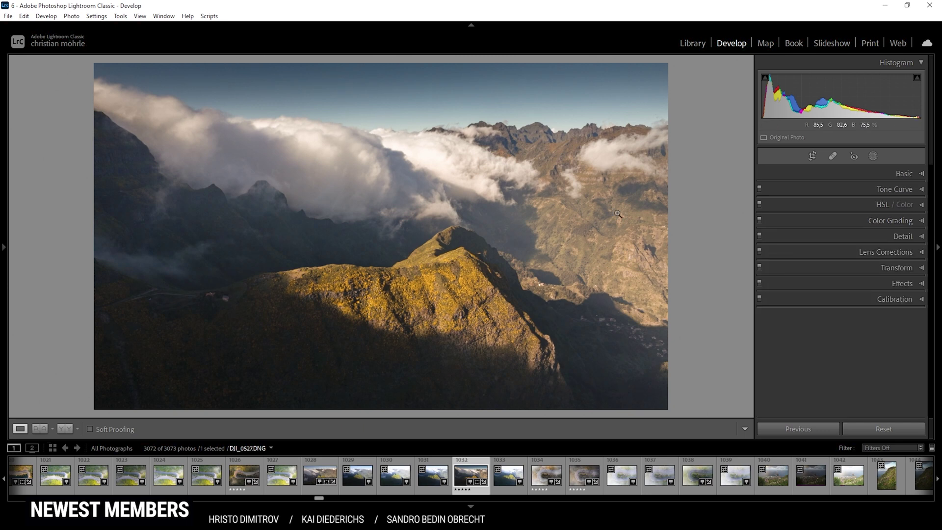
# Step: In Calibration, set Blue Primary hue −19, saturation +100, and Red Primary hue −33
pyautogui.click(839, 296)
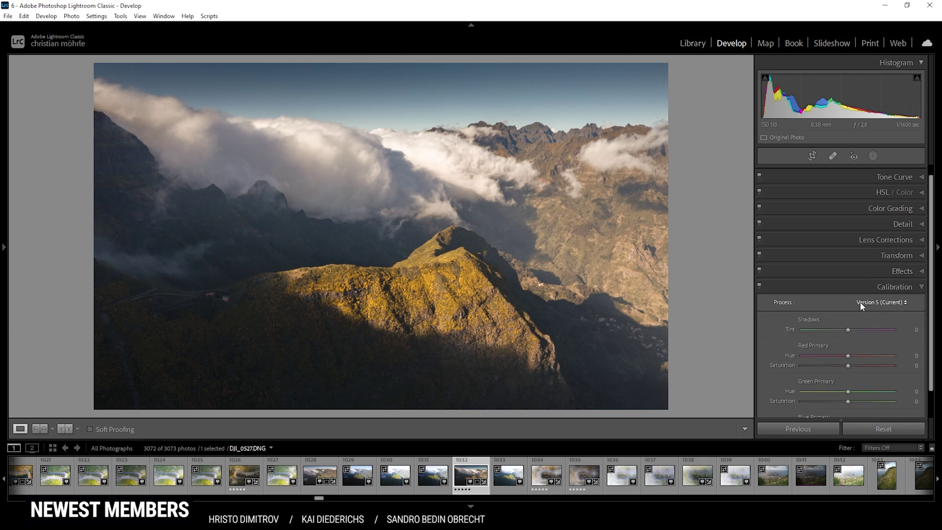
pyautogui.scroll(-2, 862, 305)
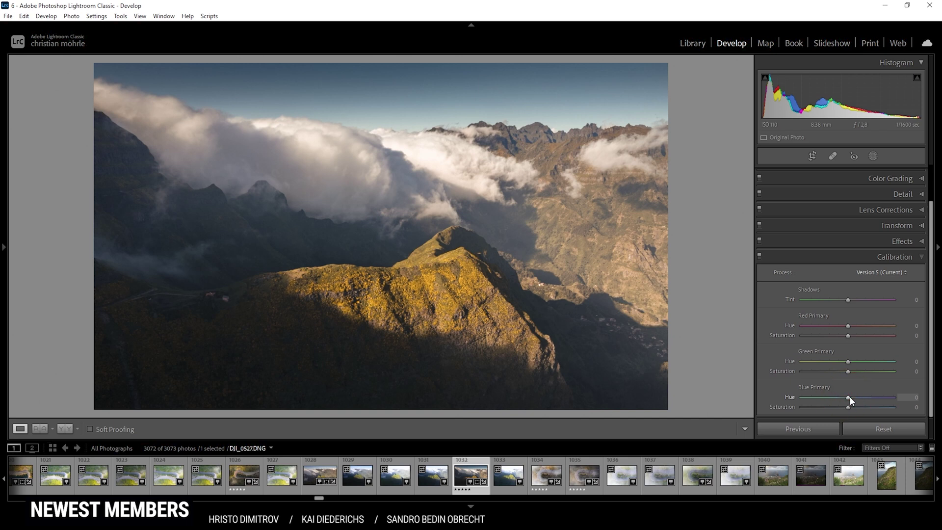
pyautogui.moveTo(846, 398); pyautogui.dragTo(834, 396)
pyautogui.moveTo(836, 395); pyautogui.dragTo(838, 395)
pyautogui.moveTo(841, 396); pyautogui.dragTo(841, 395)
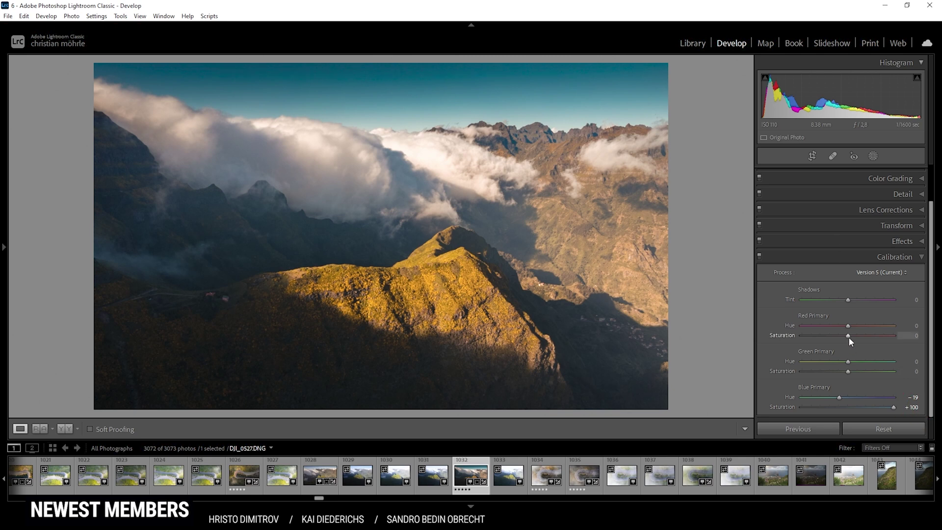
pyautogui.moveTo(846, 326); pyautogui.dragTo(842, 326)
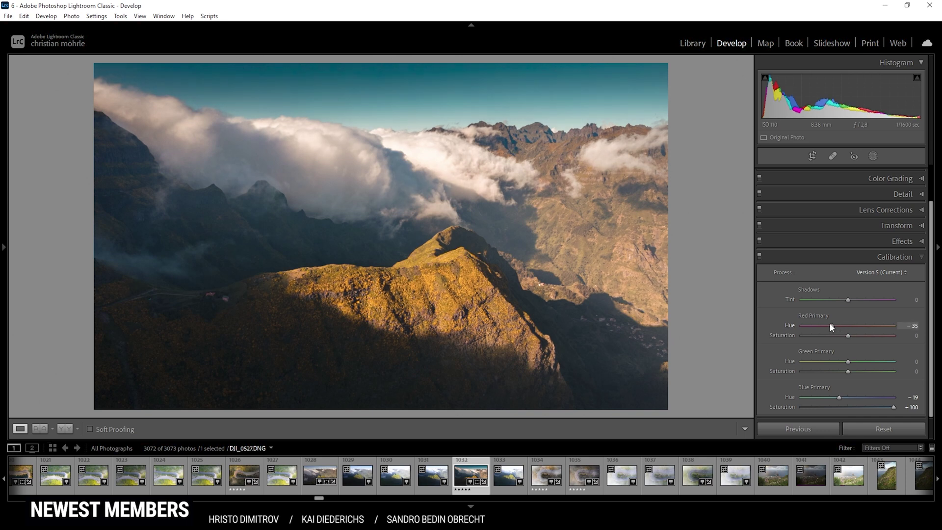
pyautogui.moveTo(831, 326); pyautogui.dragTo(832, 326)
pyautogui.click(901, 255)
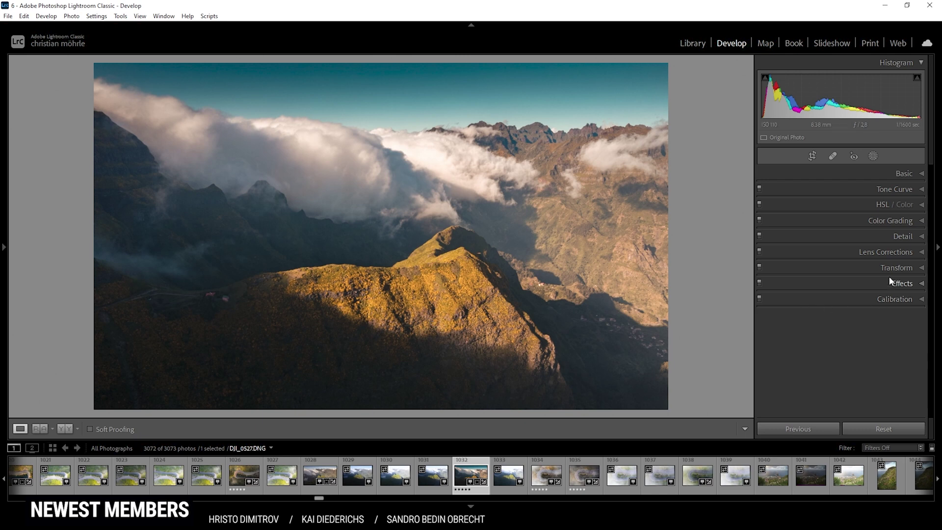
# Step: Sharpen with Amount 111, Radius 0.5, Detail 100, Masking 52, then view before-and-after
pyautogui.click(881, 239)
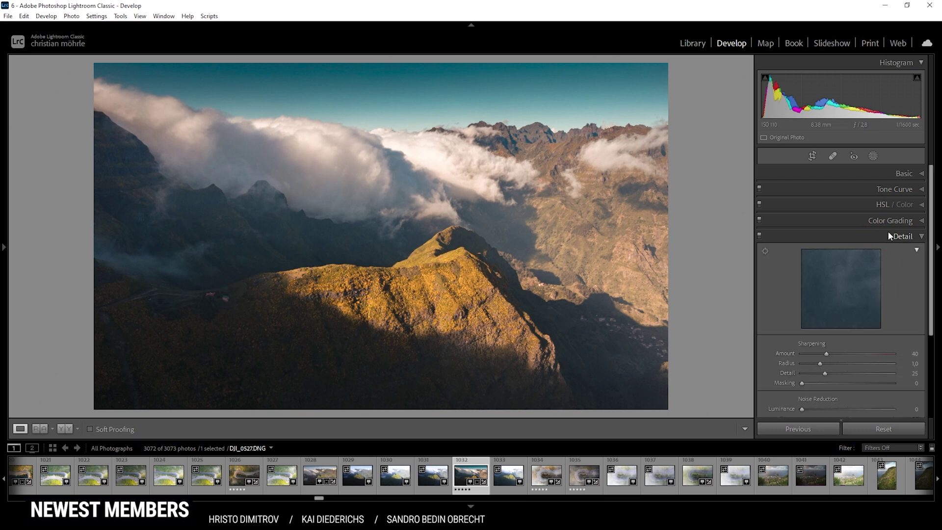
pyautogui.moveTo(820, 366); pyautogui.dragTo(805, 366)
pyautogui.moveTo(892, 377); pyautogui.dragTo(898, 375)
pyautogui.moveTo(801, 383); pyautogui.dragTo(821, 386)
pyautogui.moveTo(851, 390); pyautogui.dragTo(853, 390)
pyautogui.moveTo(828, 353); pyautogui.dragTo(872, 358)
pyautogui.click(888, 238)
pyautogui.press('y')
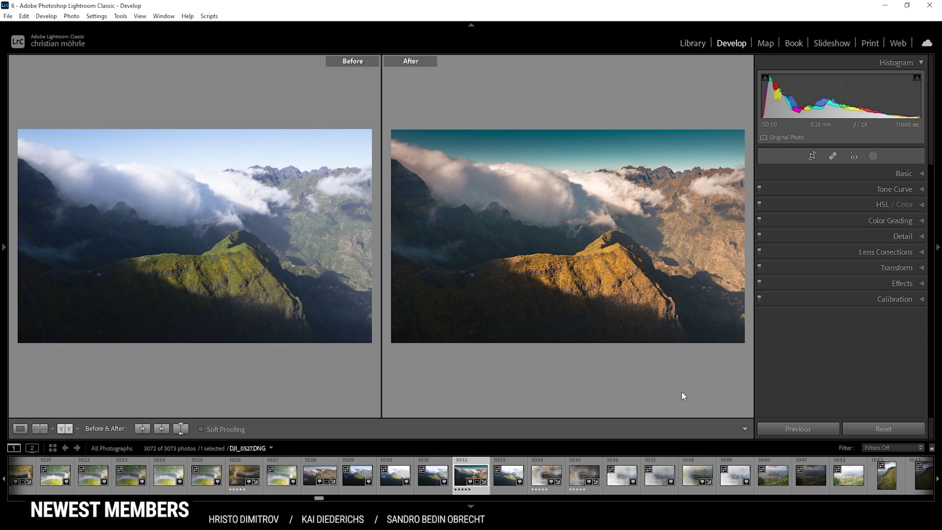
pyautogui.press('y')
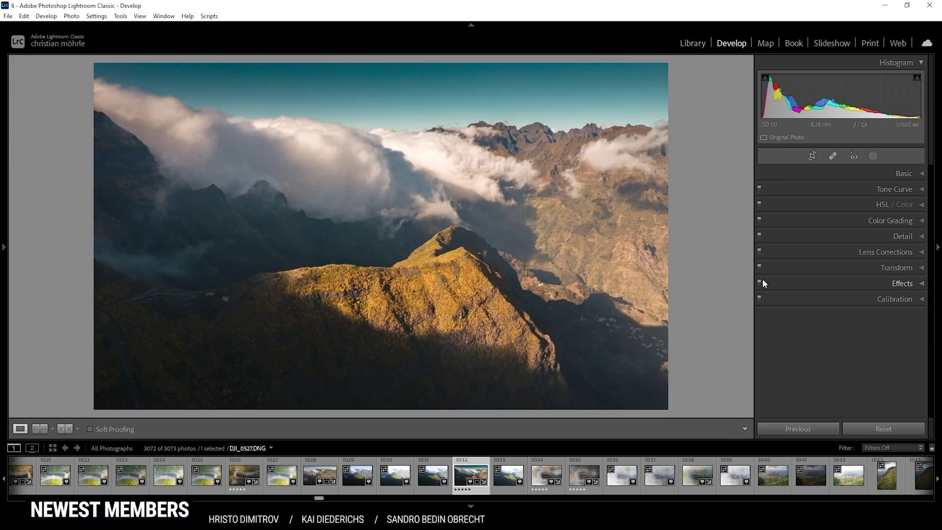